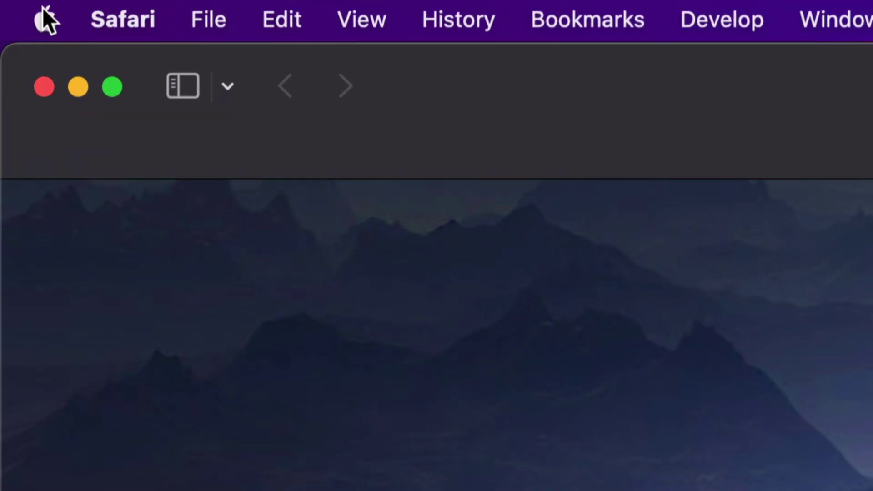
# Open the Apple menu, where System Preferences shows one pending update
pyautogui.click(44, 13)
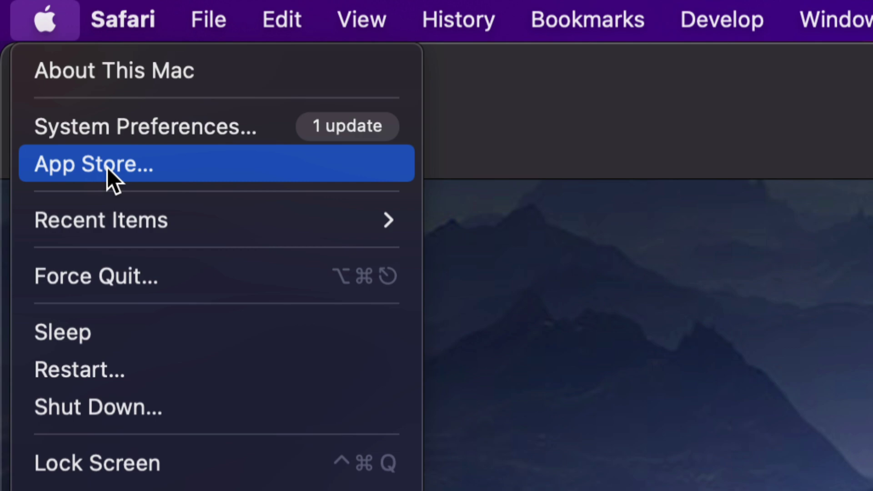
# Open System Preferences' Software Update pane showing macOS Monterey 12.5.1 available
pyautogui.click(76, 132)
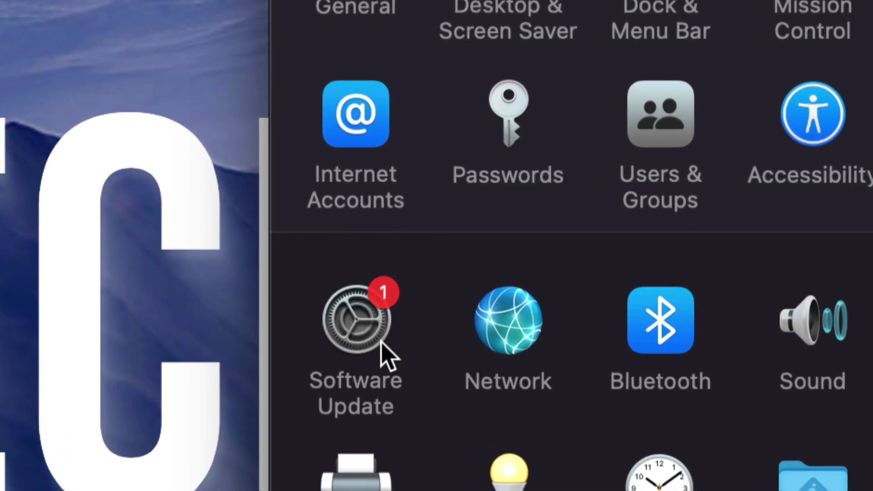
pyautogui.click(375, 324)
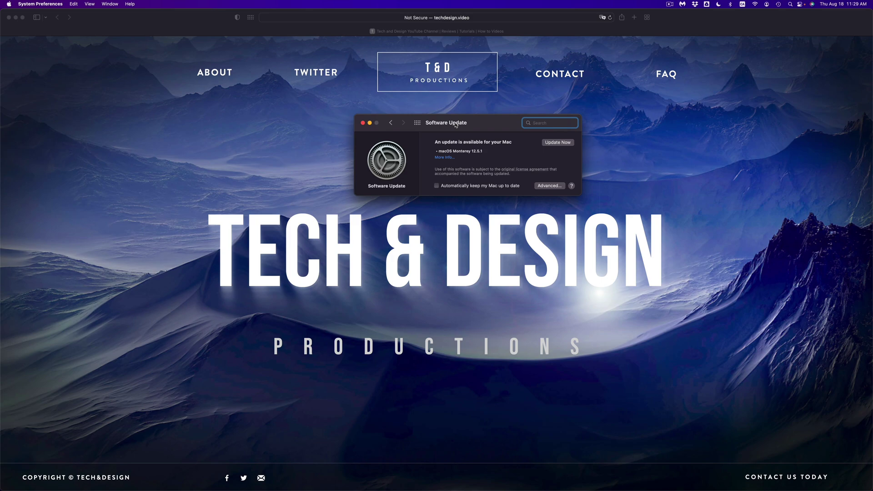
pyautogui.click(778, 4)
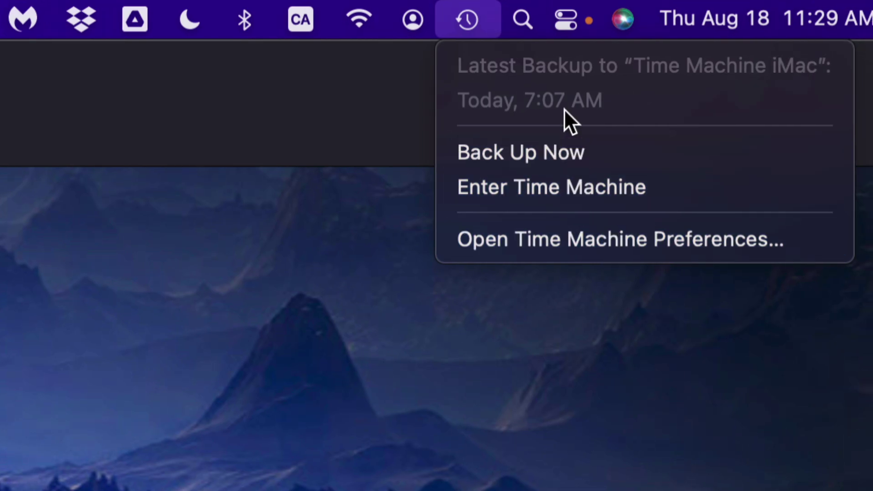
pyautogui.click(294, 232)
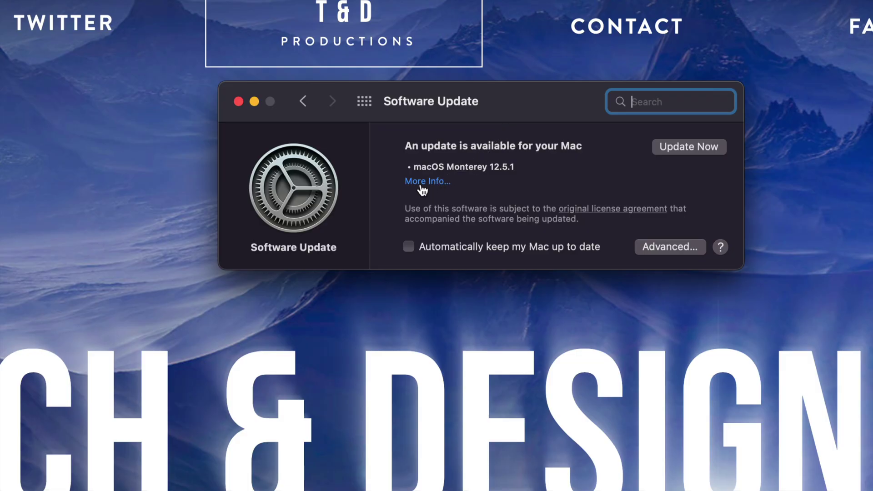
# Install macOS Monterey 12.5.1 from its details sheet and agree to the license
pyautogui.click(419, 183)
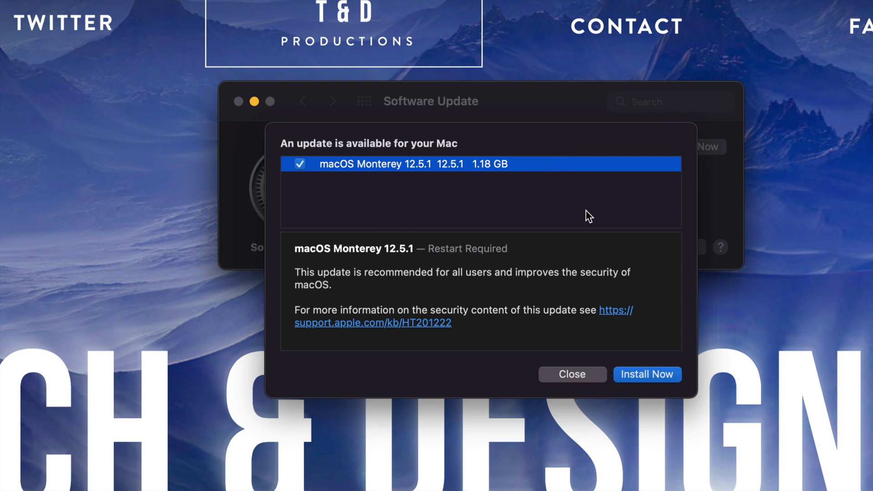
pyautogui.click(638, 374)
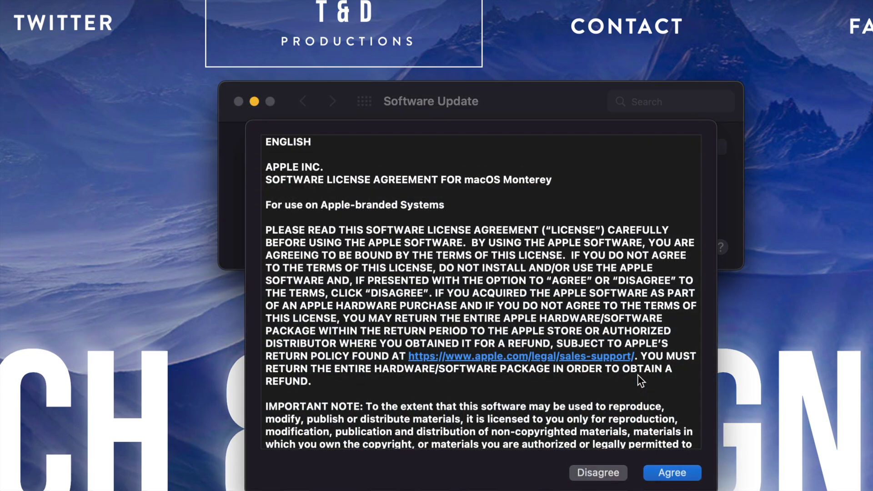
pyautogui.click(672, 476)
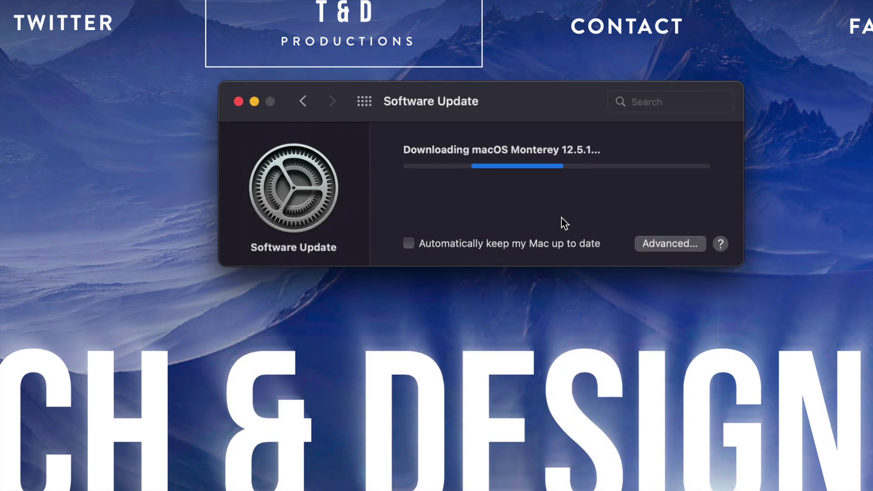
# Move the Software Update window aside while the Monterey 12.5.1 download completes
pyautogui.moveTo(535, 107); pyautogui.dragTo(490, 125)
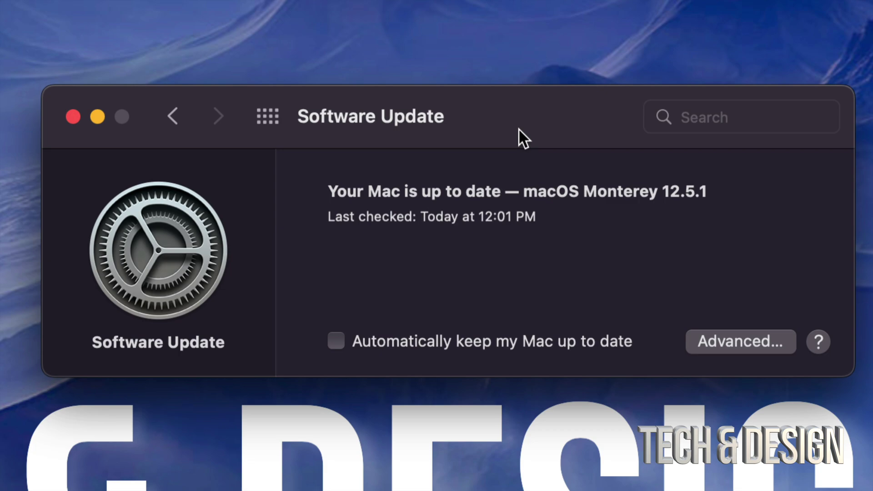
# Return to the all-panes overview, then bring the Tech & Design Productions Safari window forward
pyautogui.click(267, 115)
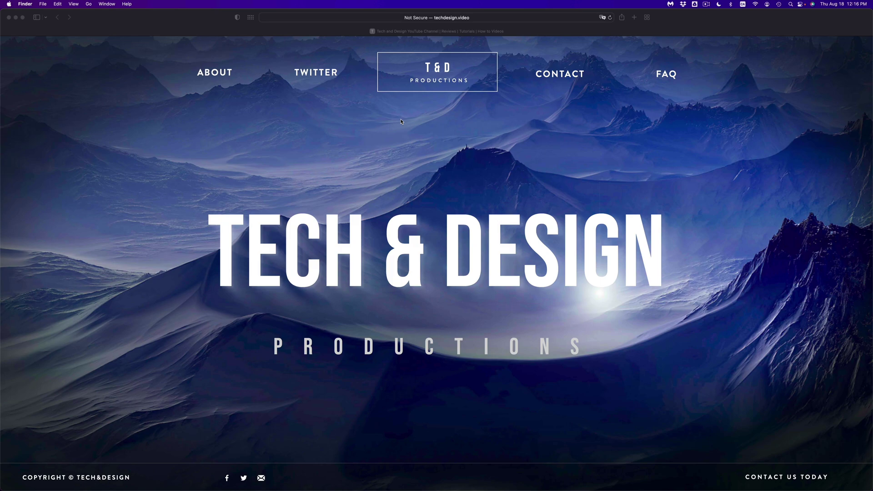
pyautogui.click(494, 137)
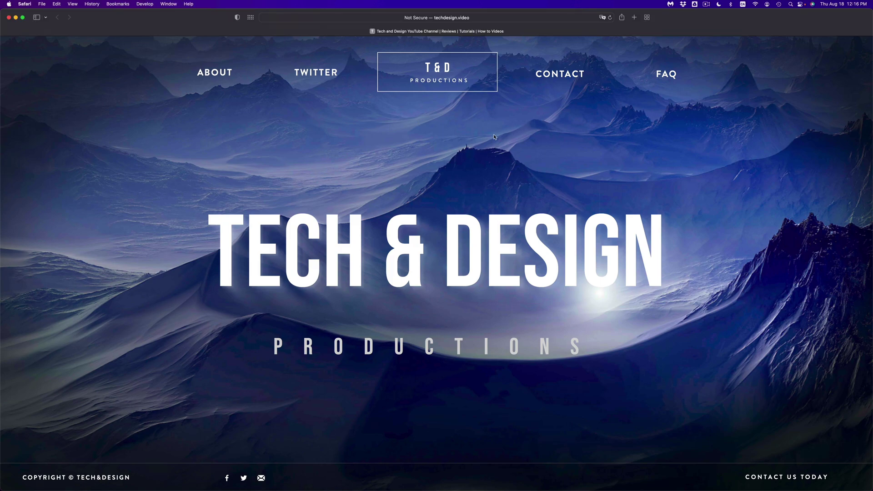